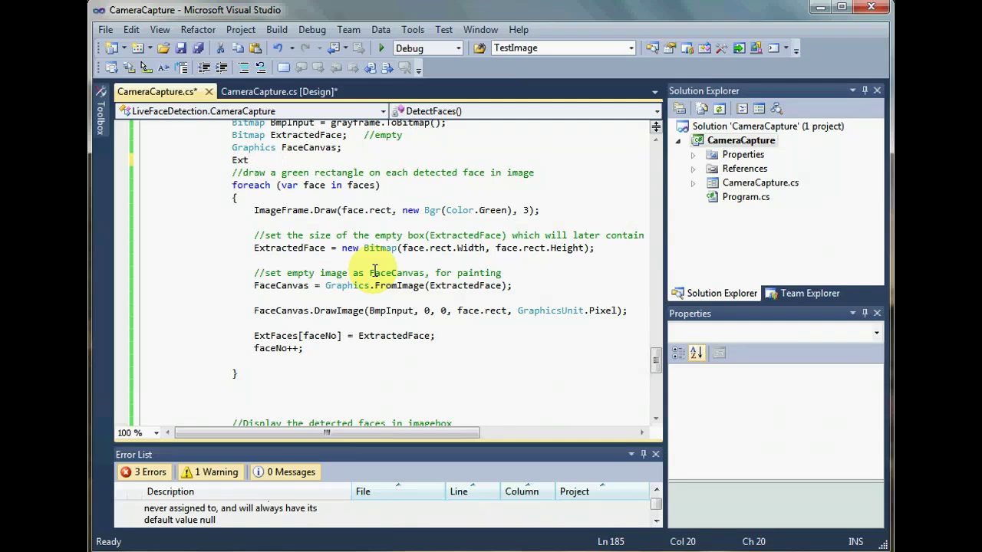
type("es")
Assign ExtFaces = new Bitmap[faces.Length], correcting Extfaces to ExtFaces and completing Bitmap.
key("BackSpace")
type("= new")
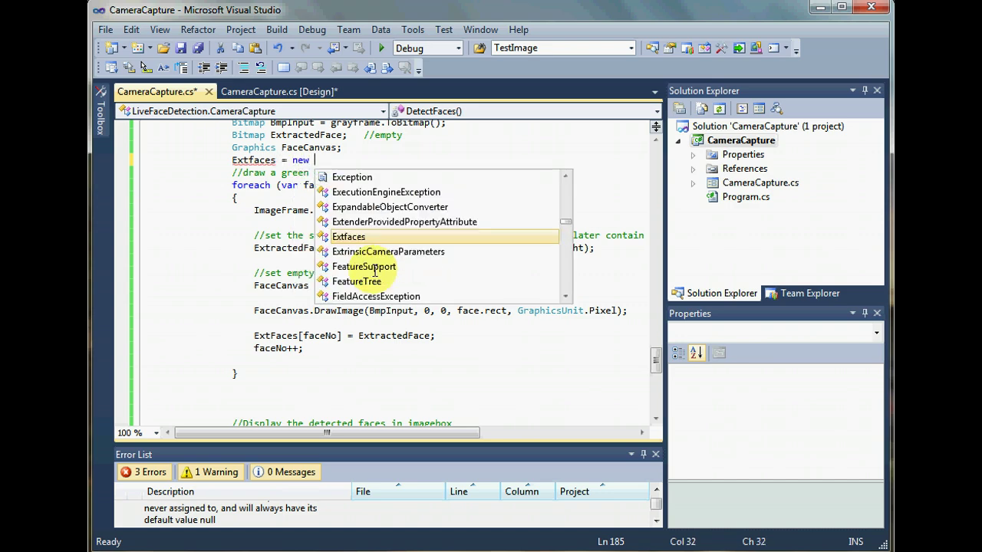
type(" bi")
key("Down")
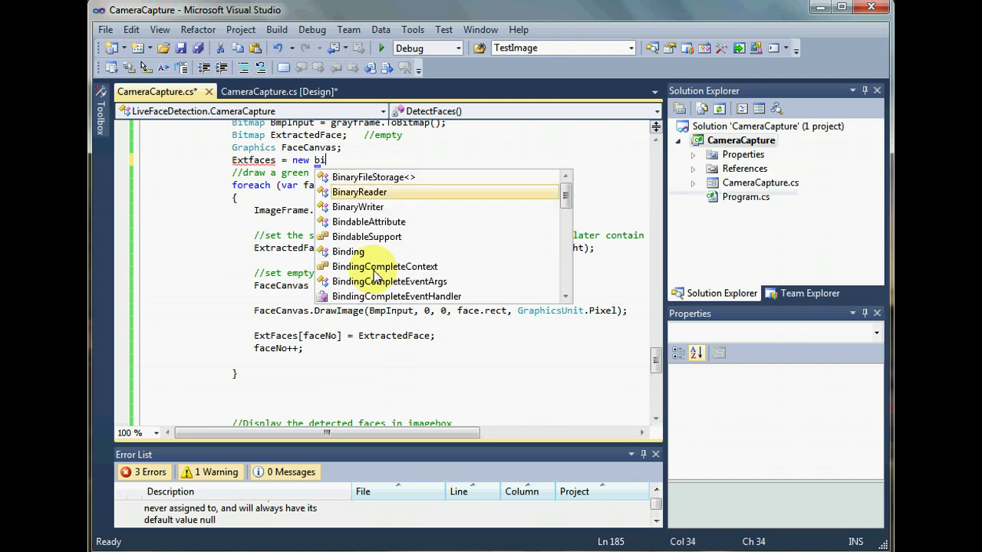
left_click(250, 160)
left_click_drag(232, 160, 276, 160)
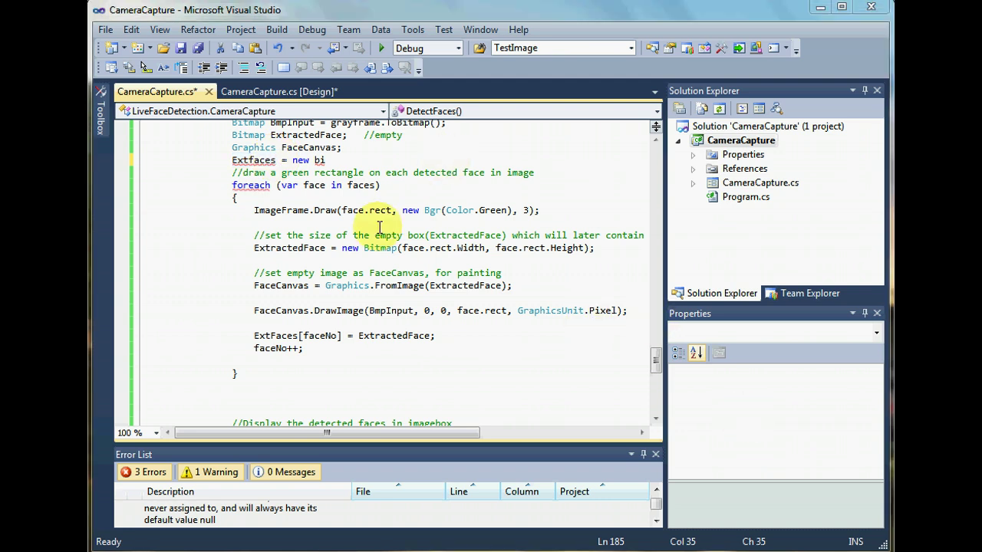
left_click(253, 160)
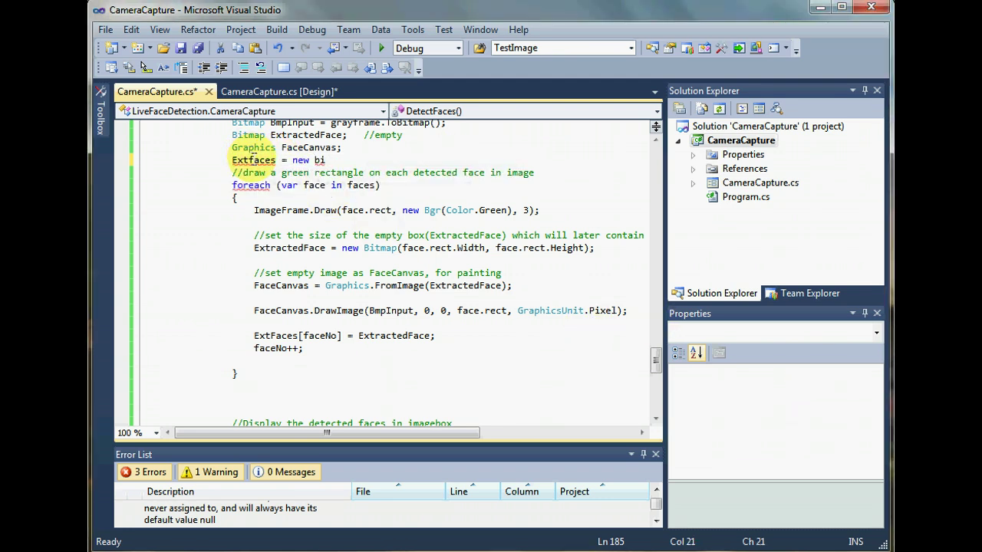
key("BackSpace")
type("F")
key("End")
key("BackSpace")
key("BackSpace")
type("bit")
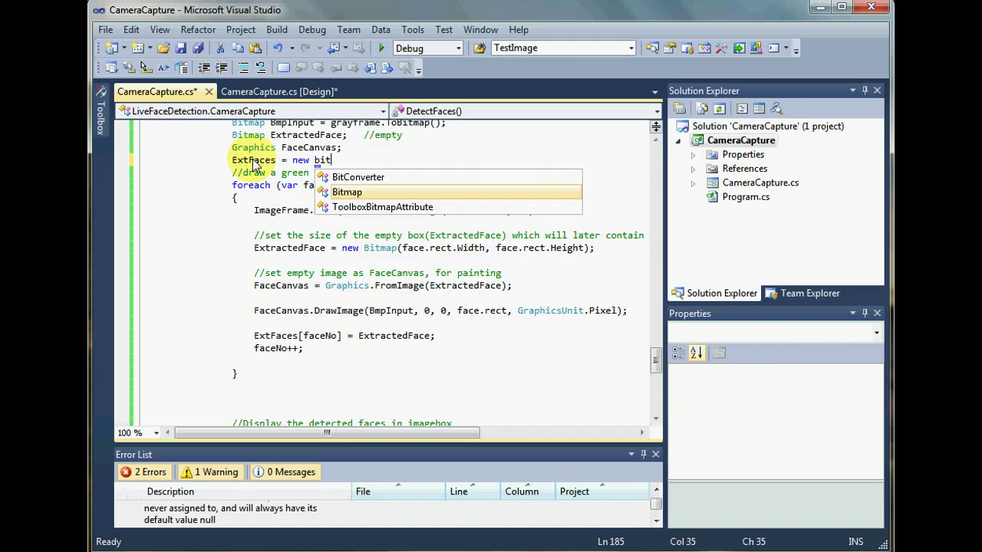
key("Tab")
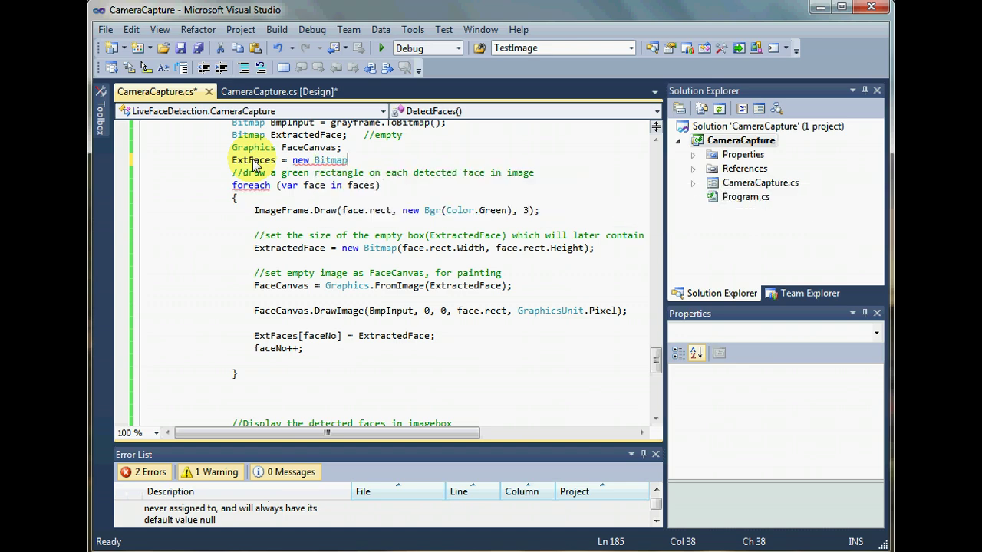
type("[")
type("face")
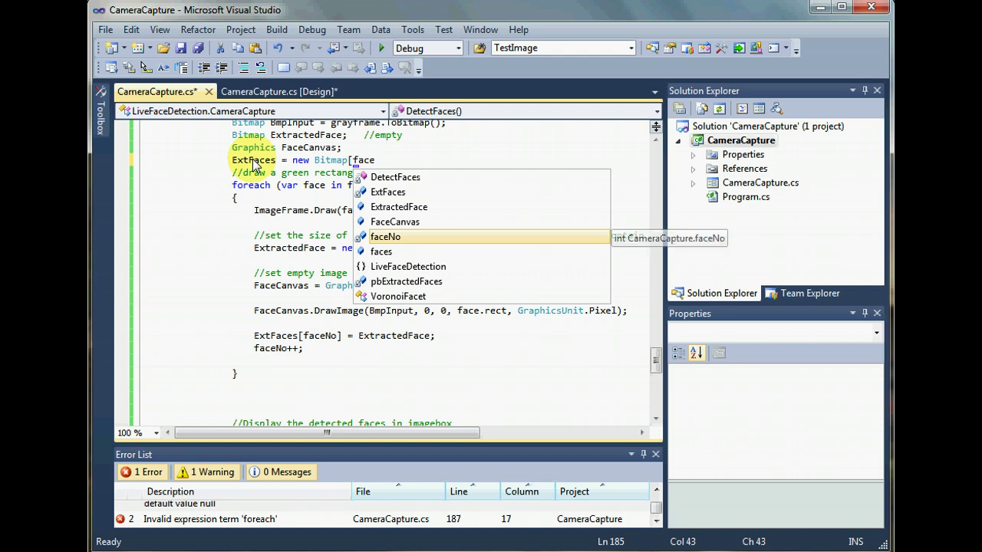
type("s.Length")
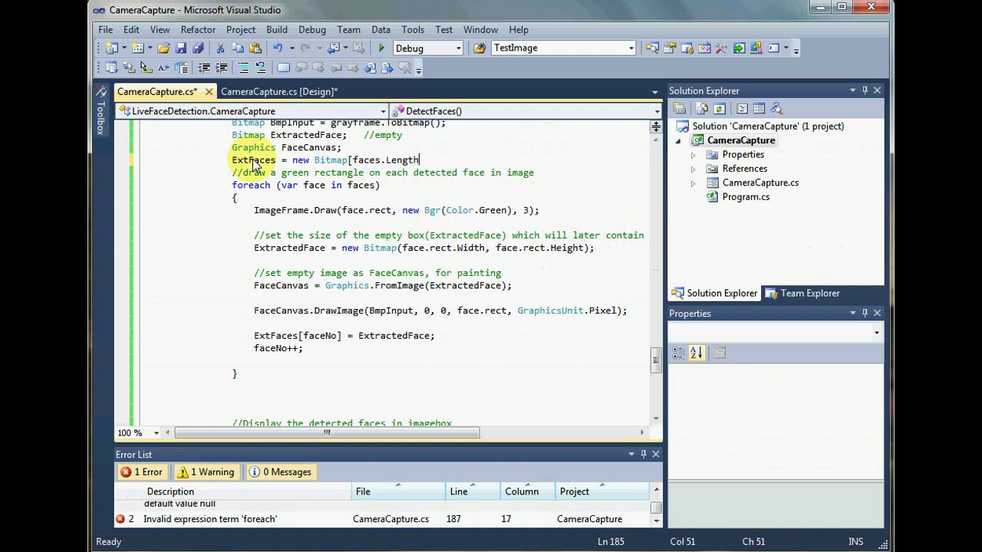
type("];")
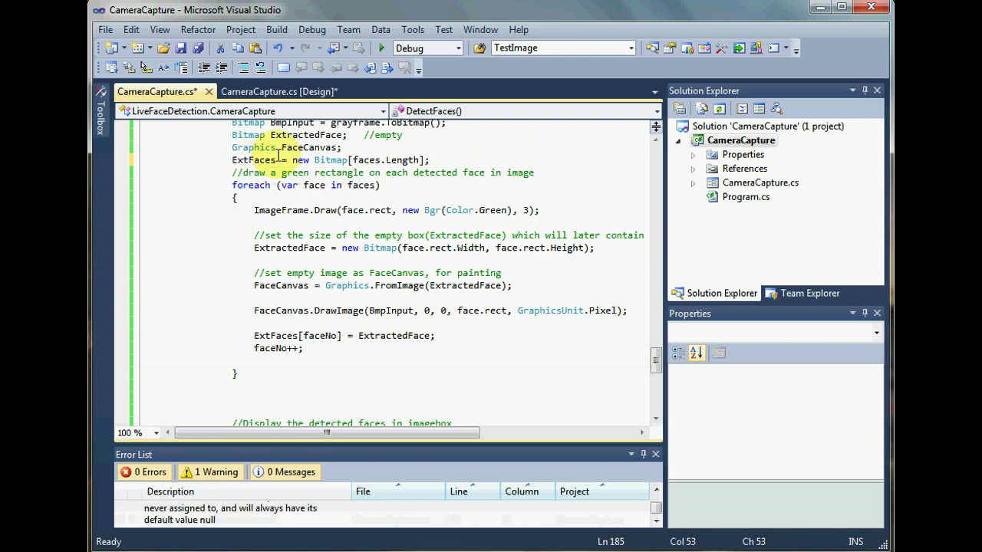
Point out faces.Length and the ExtFaces[faceNo] index, then add a line after the allocation.
left_click_drag(353, 159, 429, 159)
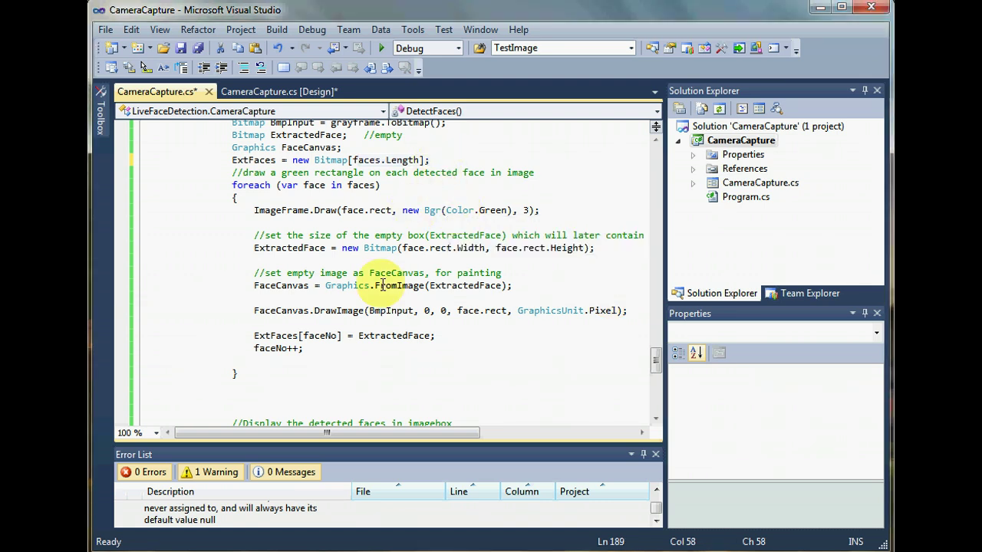
left_click(305, 336)
left_click_drag(305, 335, 338, 335)
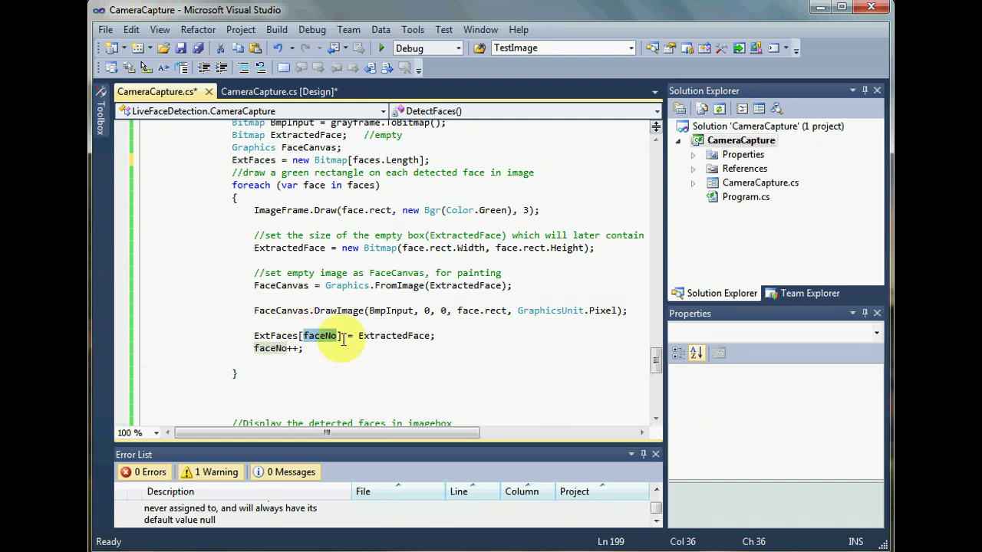
left_click(439, 160)
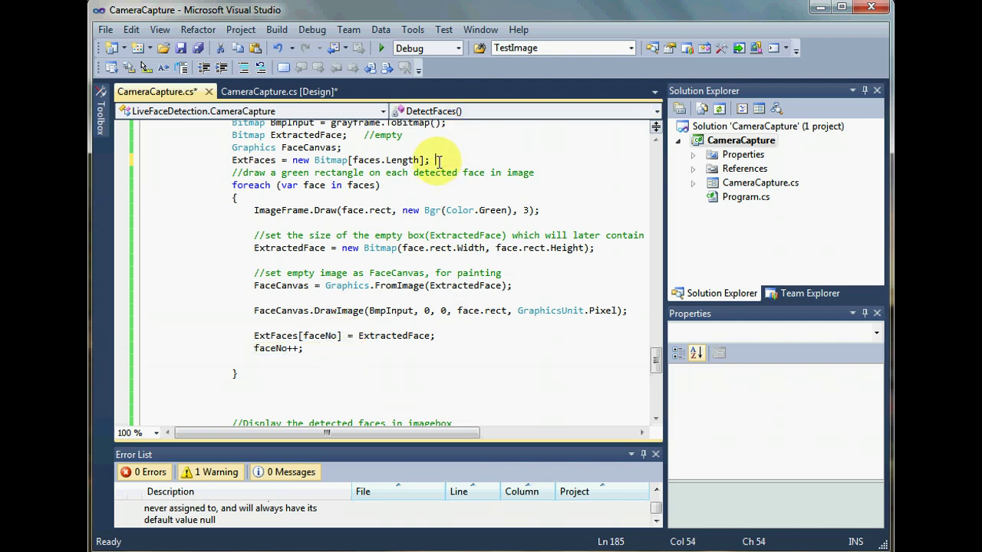
key("Return")
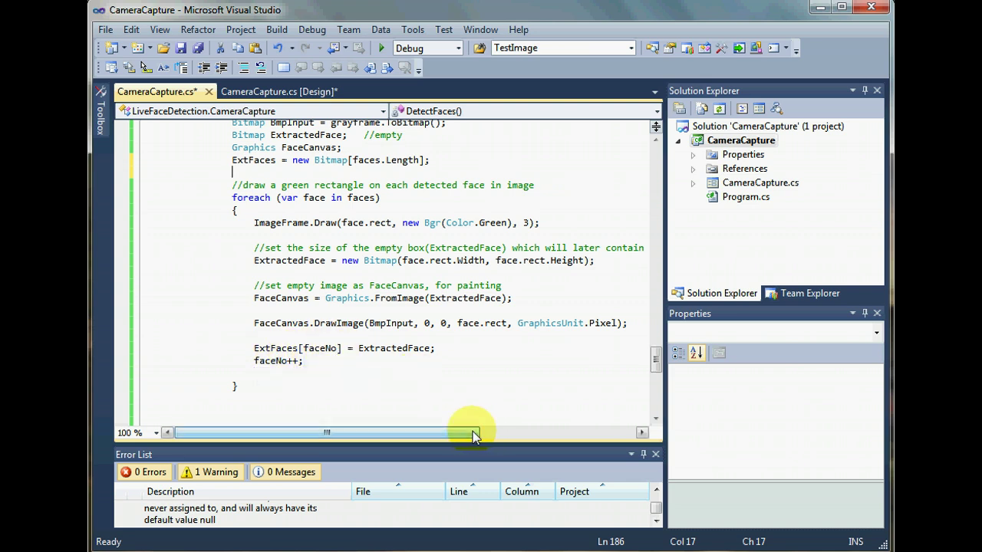
left_click_drag(479, 431, 474, 434)
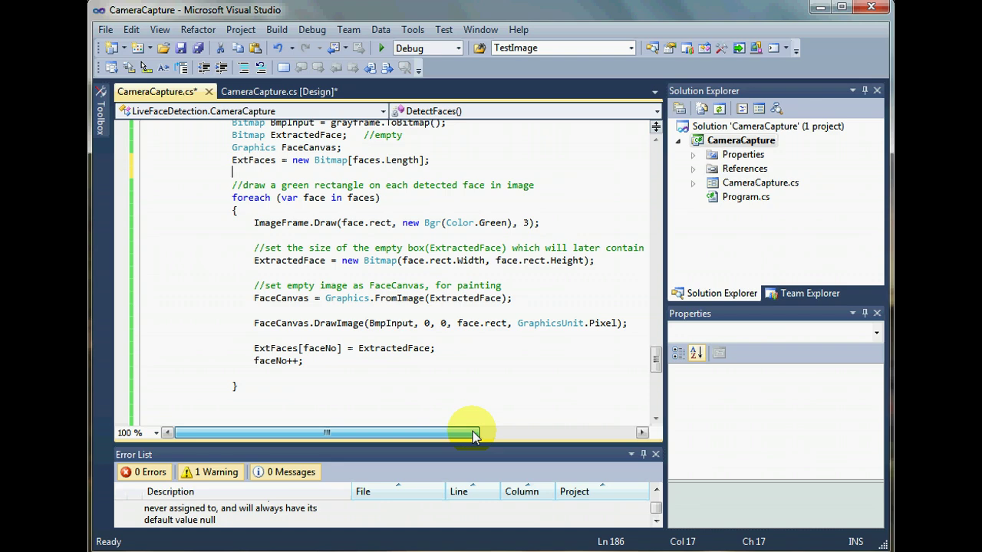
left_click_drag(474, 434, 474, 434)
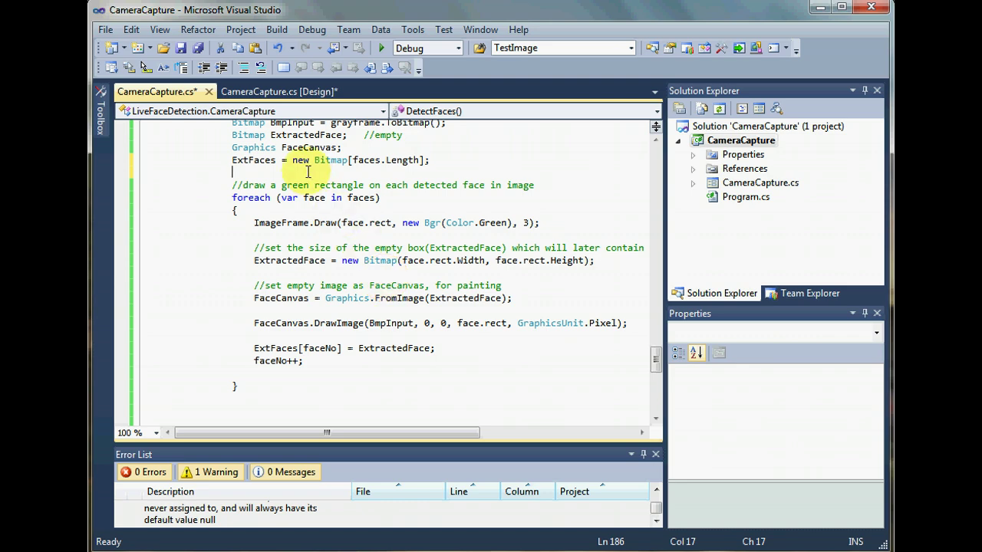
type("face")
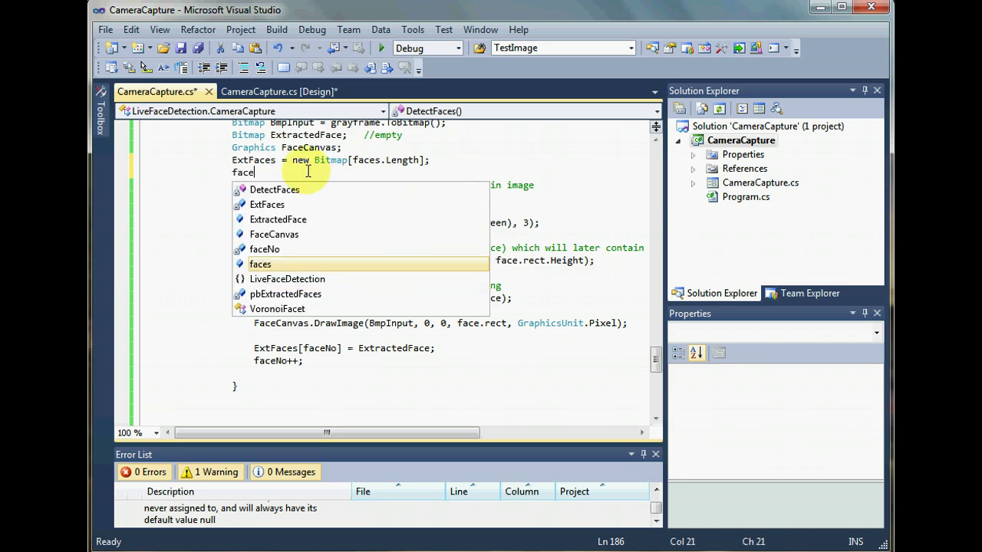
type("No ")
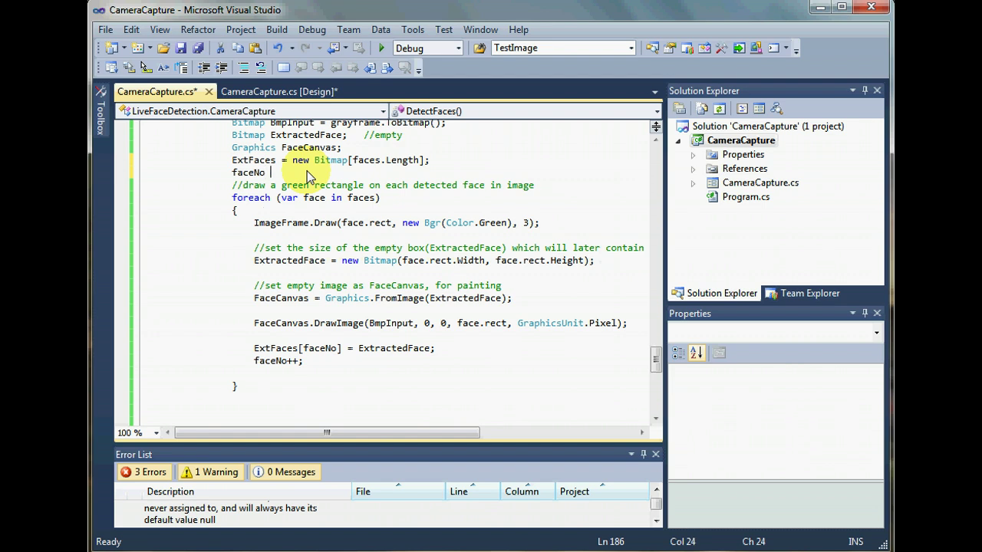
type("= 0")
type(";")
Insert a blank line between the faceNo = 0; reset and the drawing comment.
left_click(236, 186)
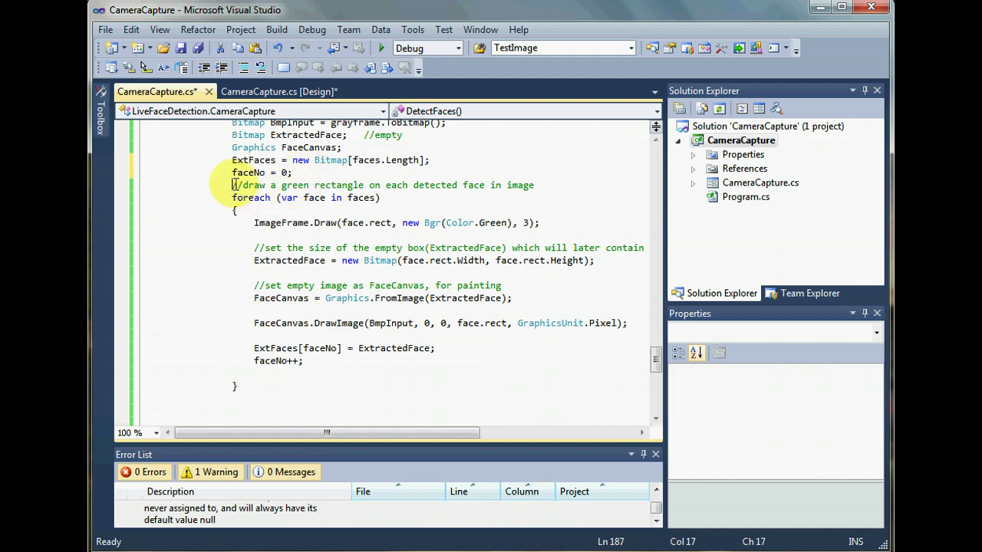
key("Return")
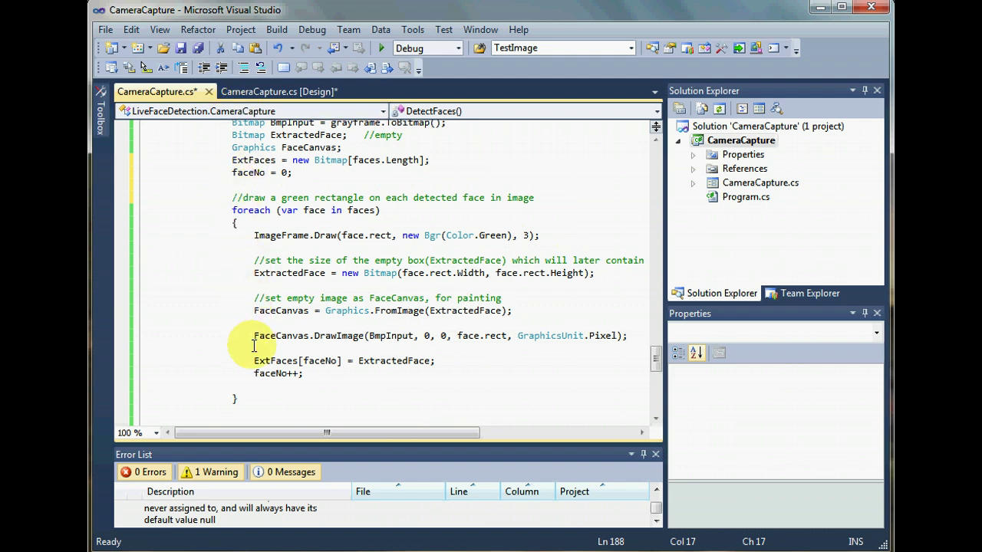
left_click_drag(234, 173, 295, 174)
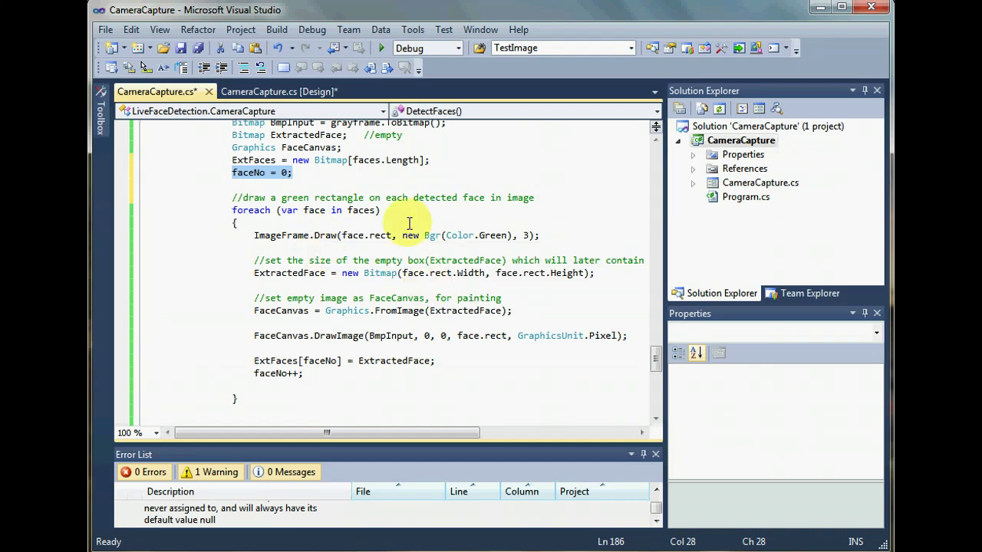
left_click(306, 92)
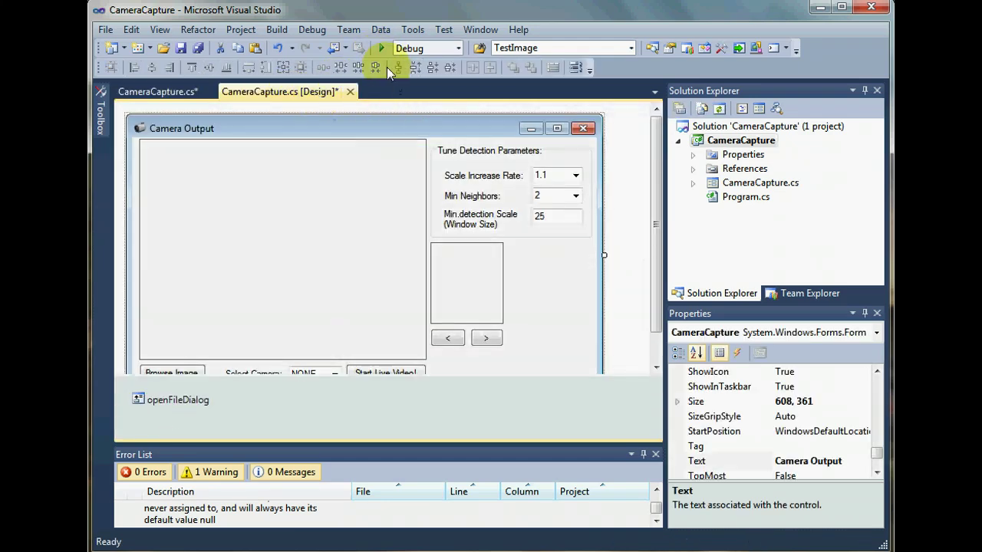
Run the face detection app and load a group photo via Browse Image.
left_click(381, 48)
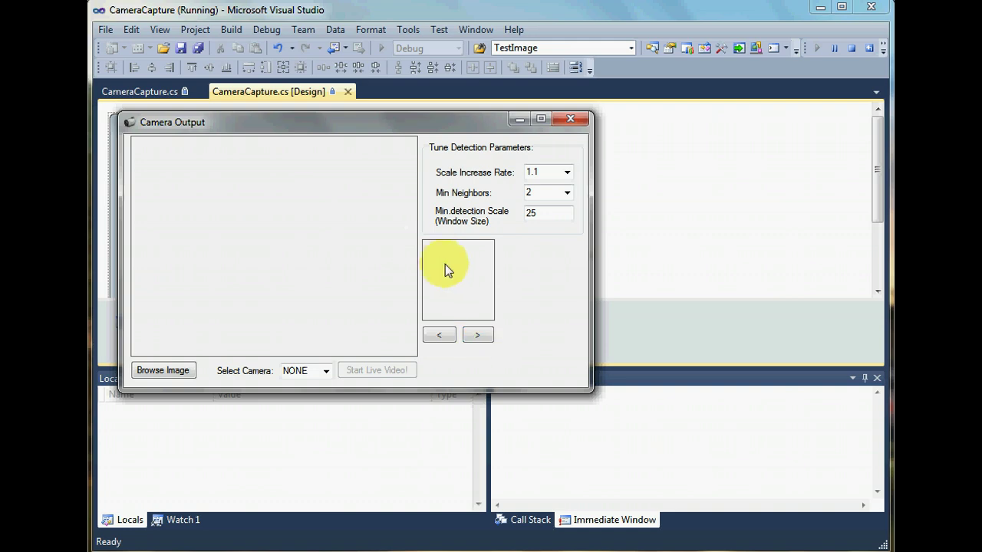
left_click(163, 370)
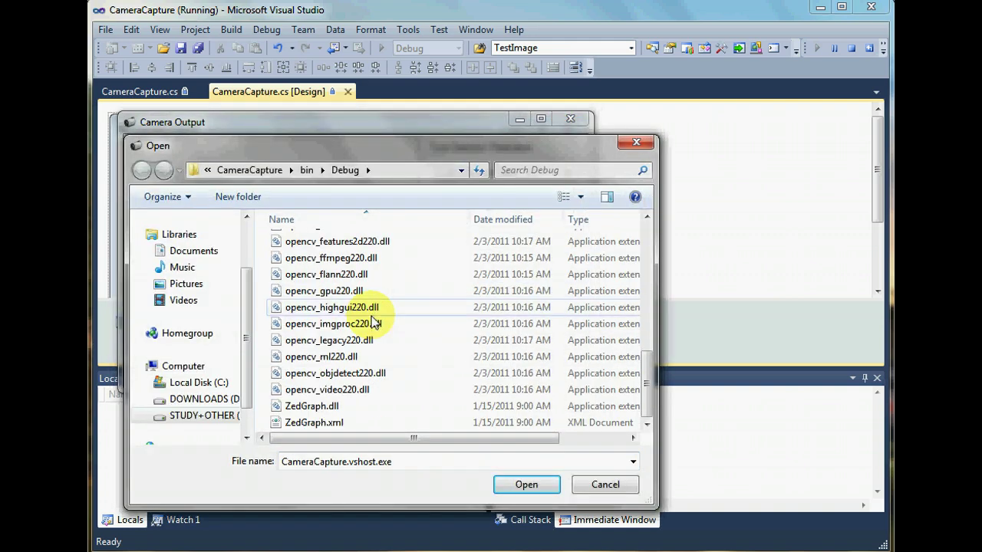
left_click(353, 307)
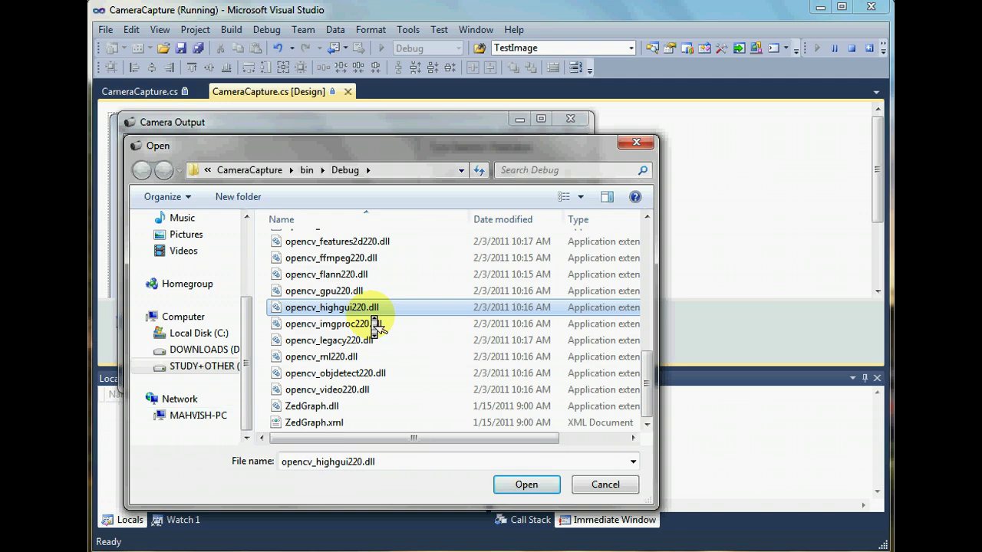
scroll(378, 329, "up", 3)
double_click(359, 272)
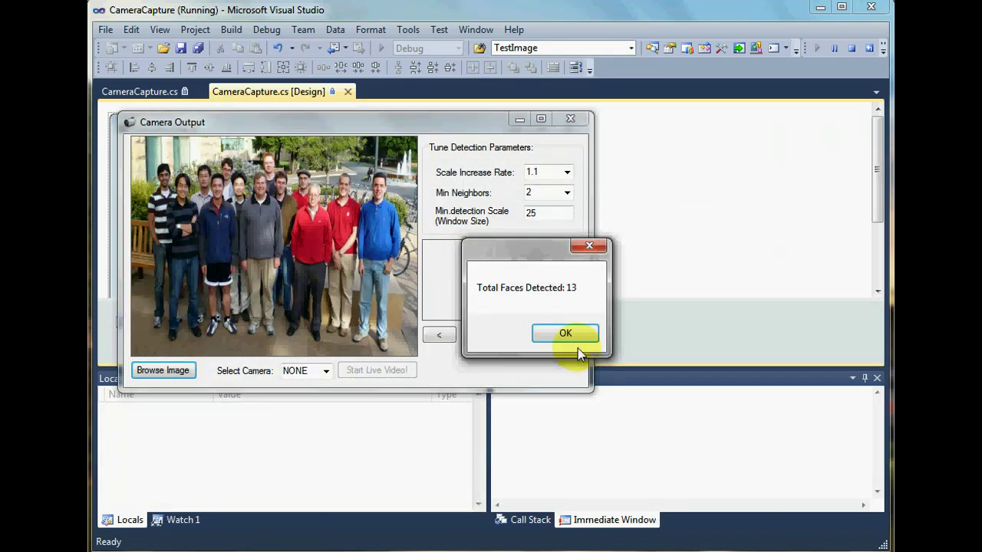
Dismiss the 13-faces message, close the app, and return to the faceNo++ line.
left_click(578, 339)
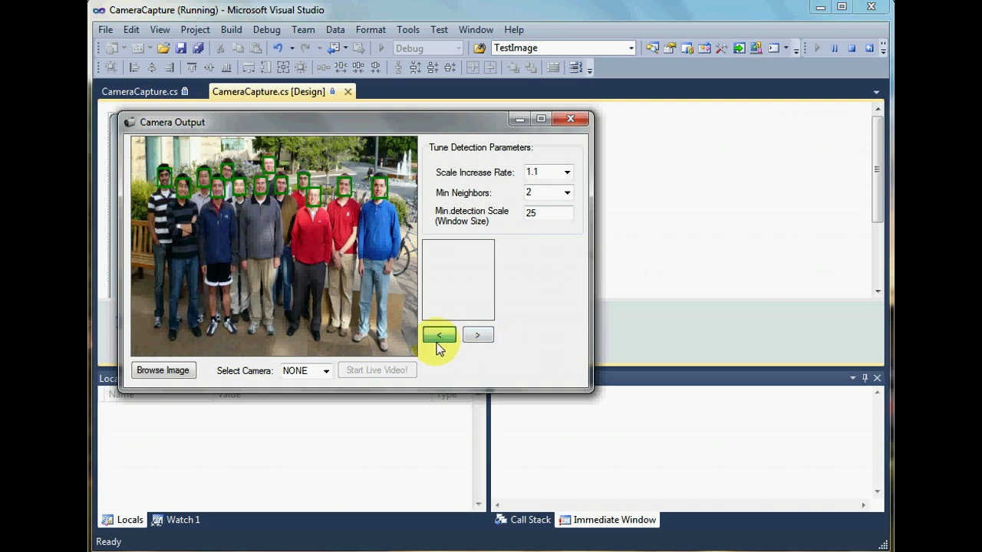
left_click(576, 121)
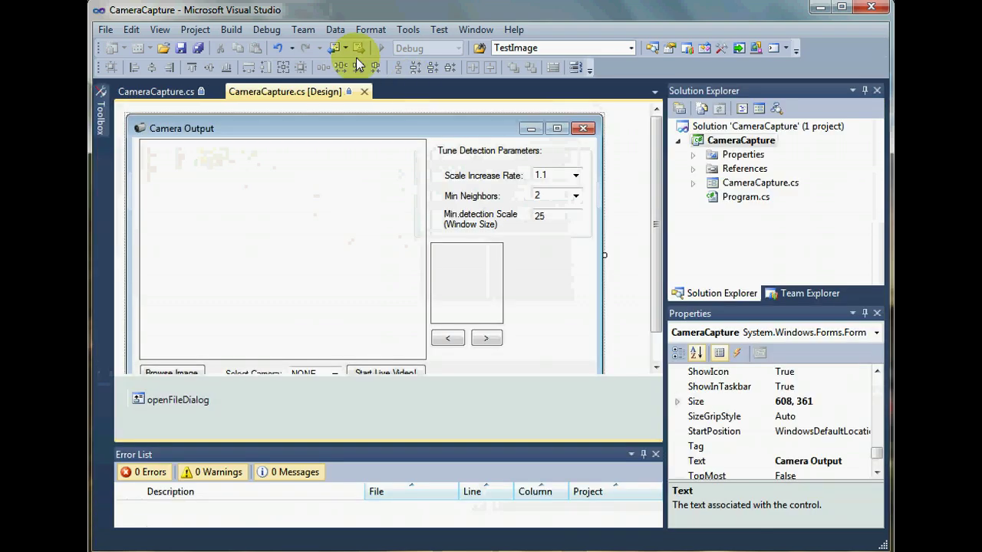
left_click(158, 91)
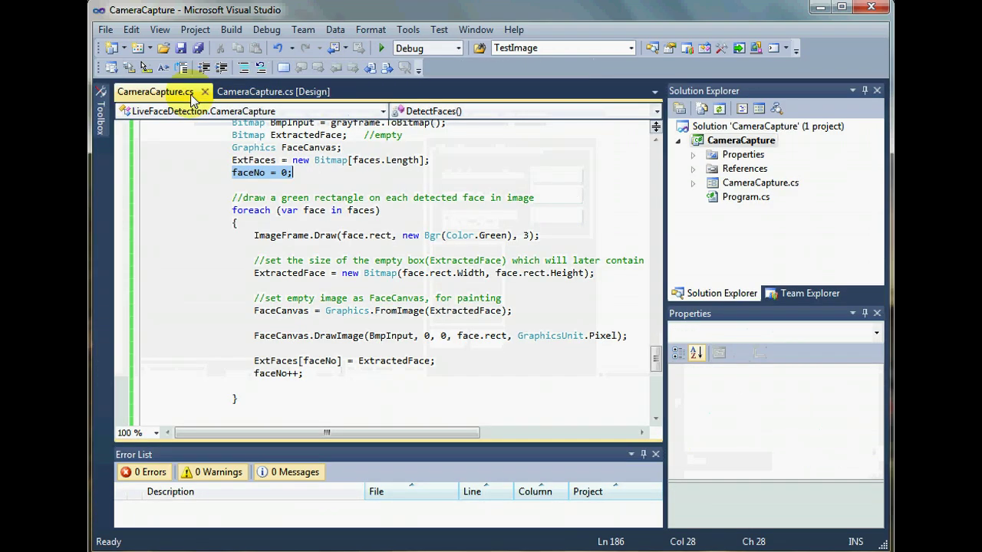
left_click(397, 376)
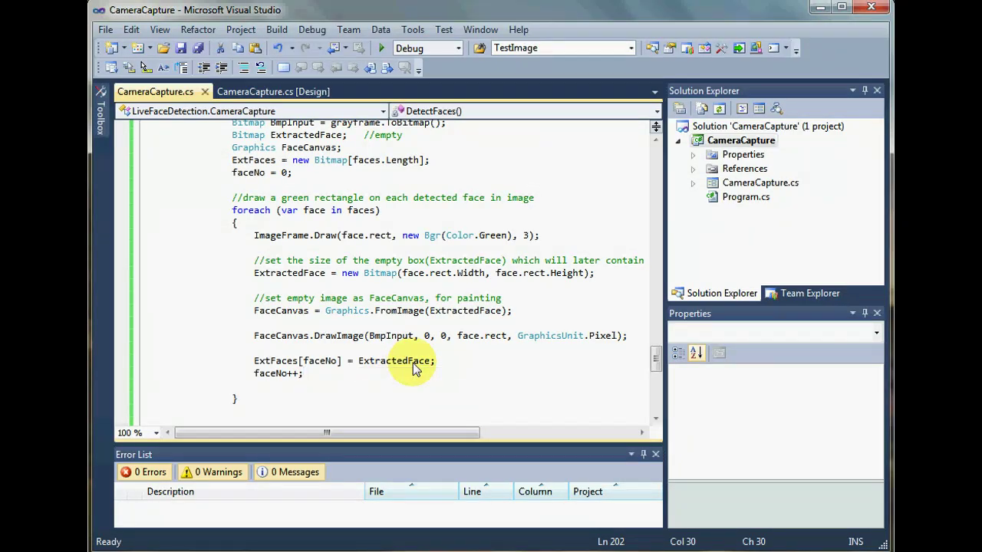
scroll(396, 368, "down", 2)
scroll(413, 363, "up", 1)
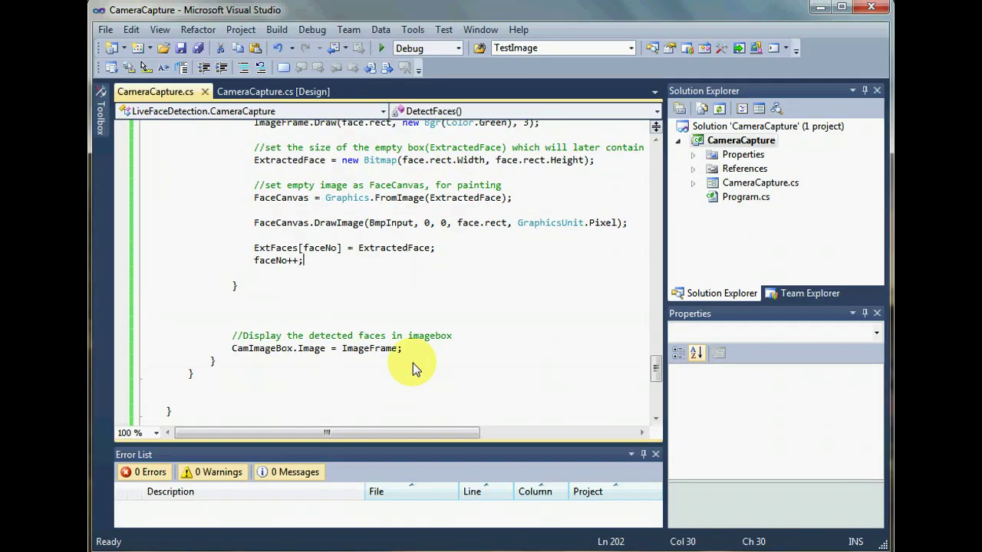
Add pbExtractedFaces.Image = ExtFaces[0]; below the foreach loop, followed by a new line.
left_click(324, 313)
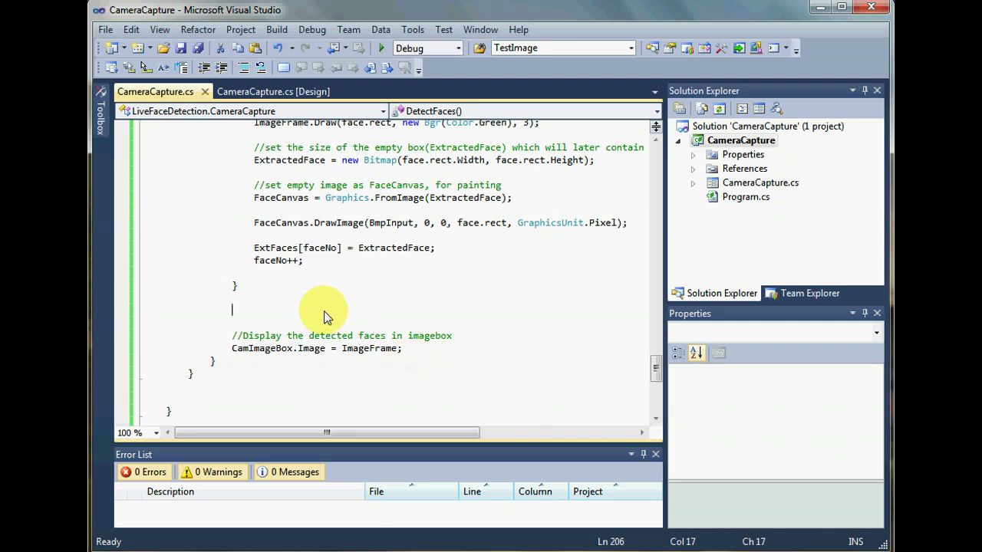
type("Ex")
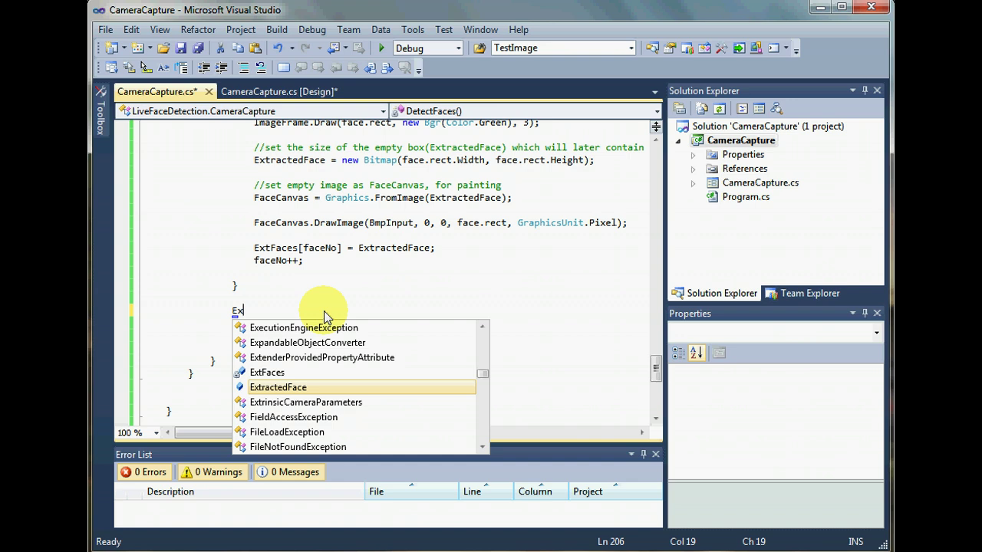
key("Up")
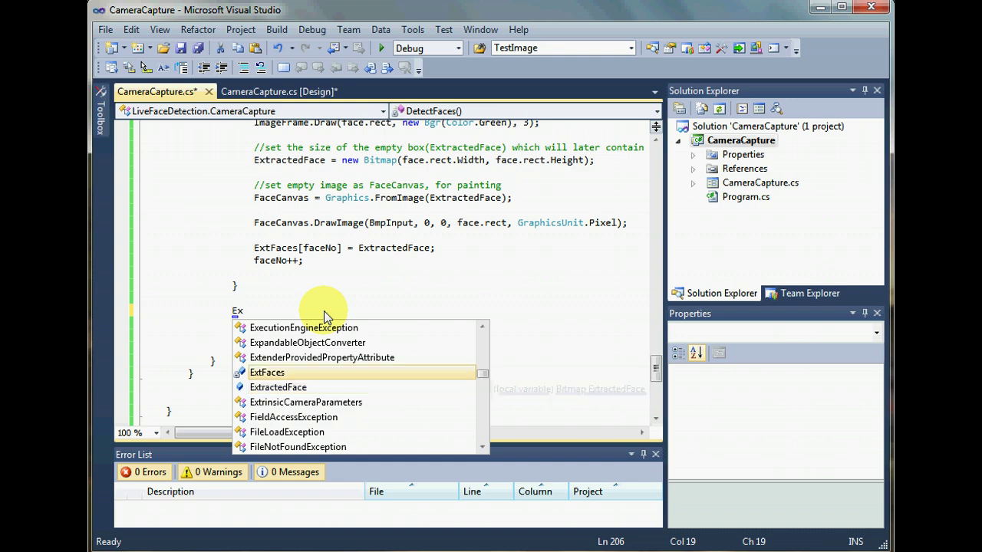
key("Tab")
type("[0]")
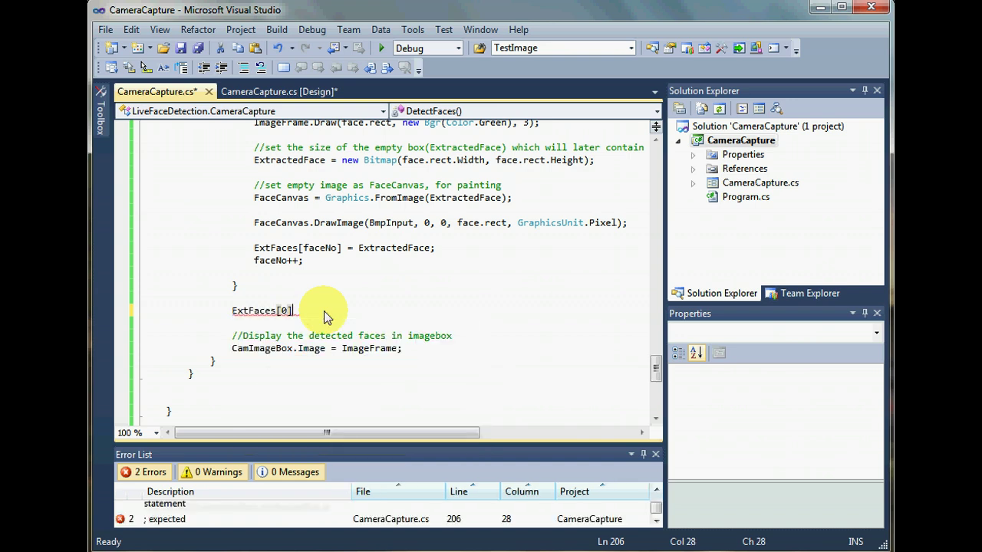
type(";")
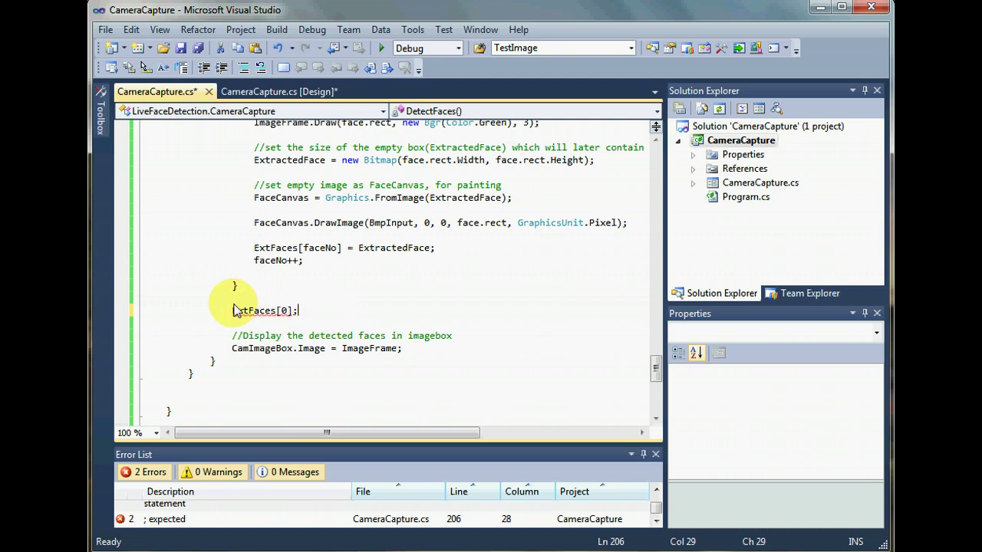
left_click(233, 311)
type("//")
type("b")
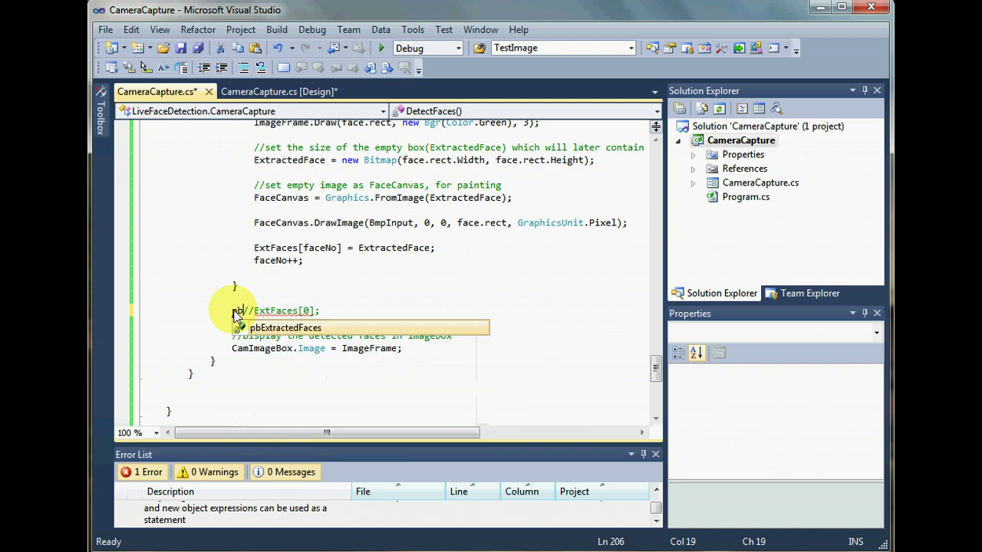
key("Tab")
type(".")
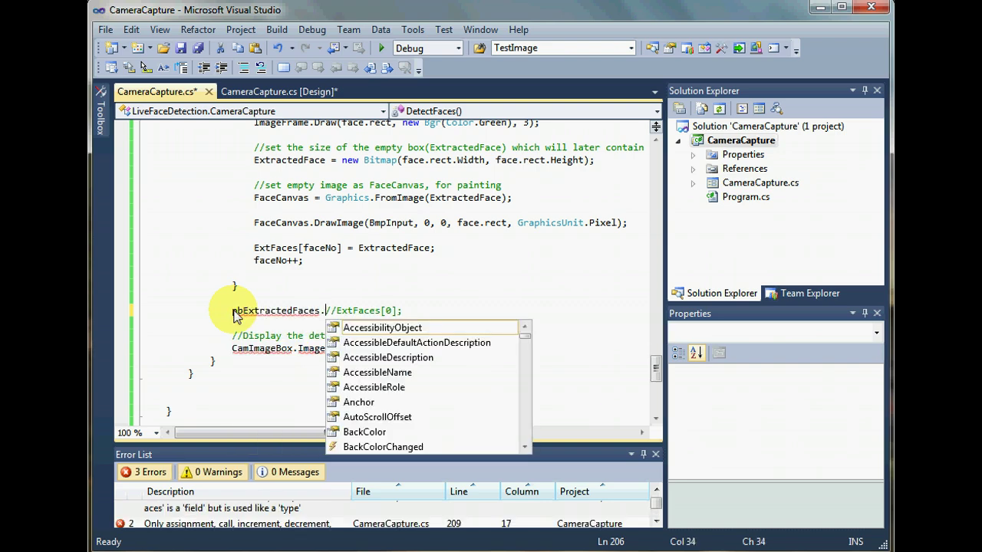
type("Im")
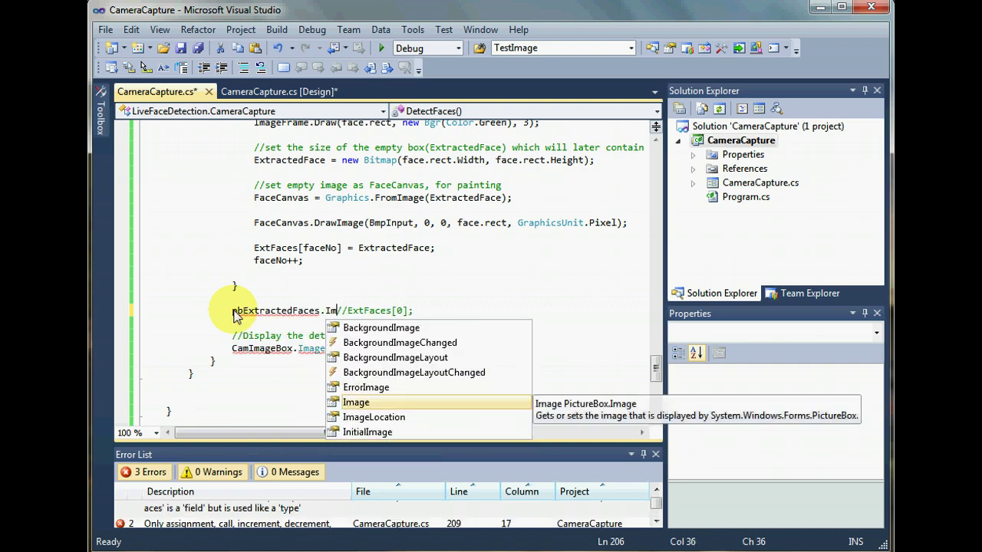
key("Tab")
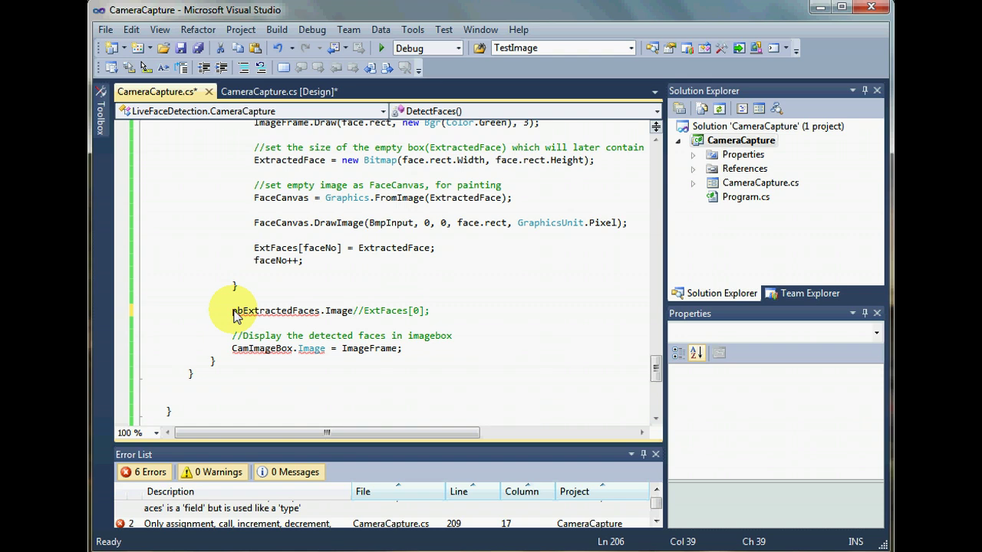
type("=")
key("Delete")
key("Delete")
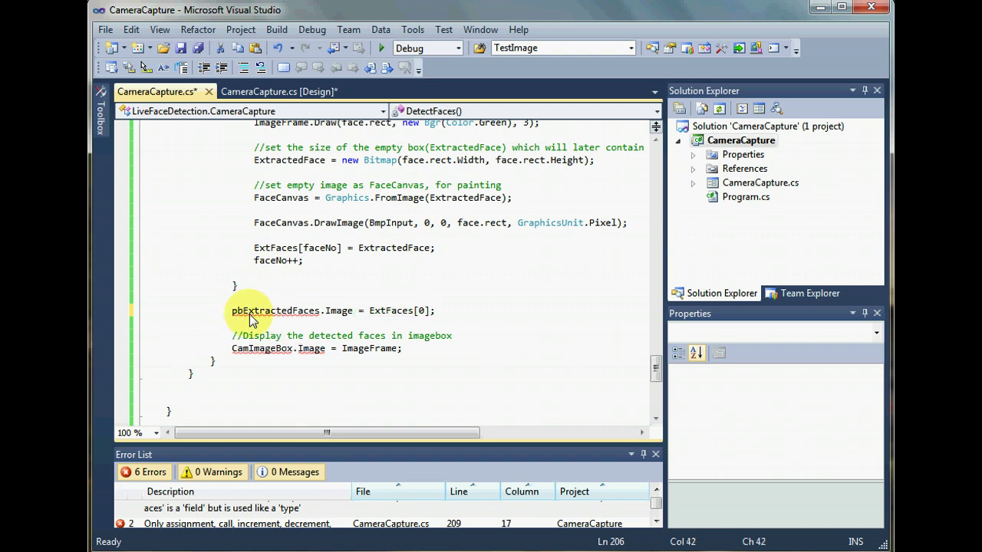
key("End")
key("Return")
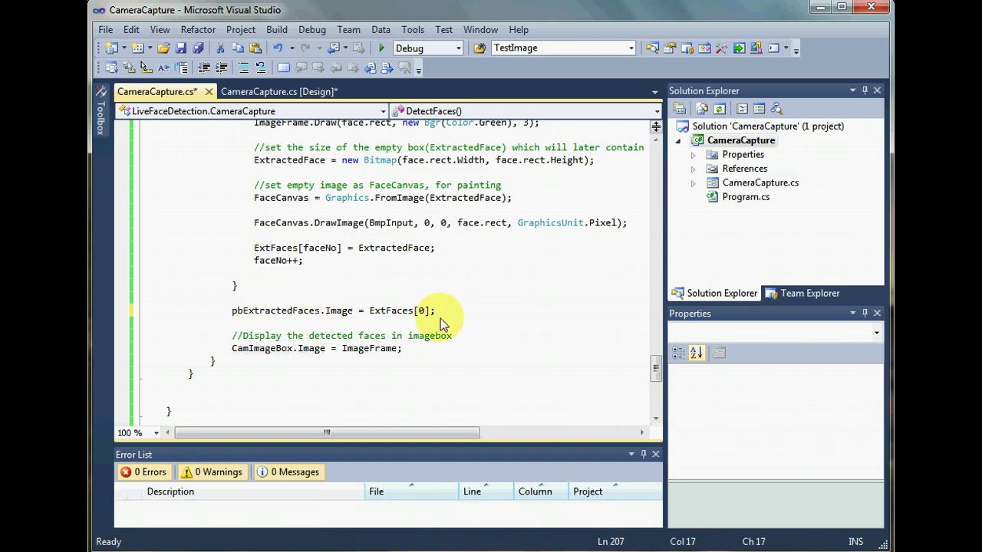
scroll(440, 318, "down", 1)
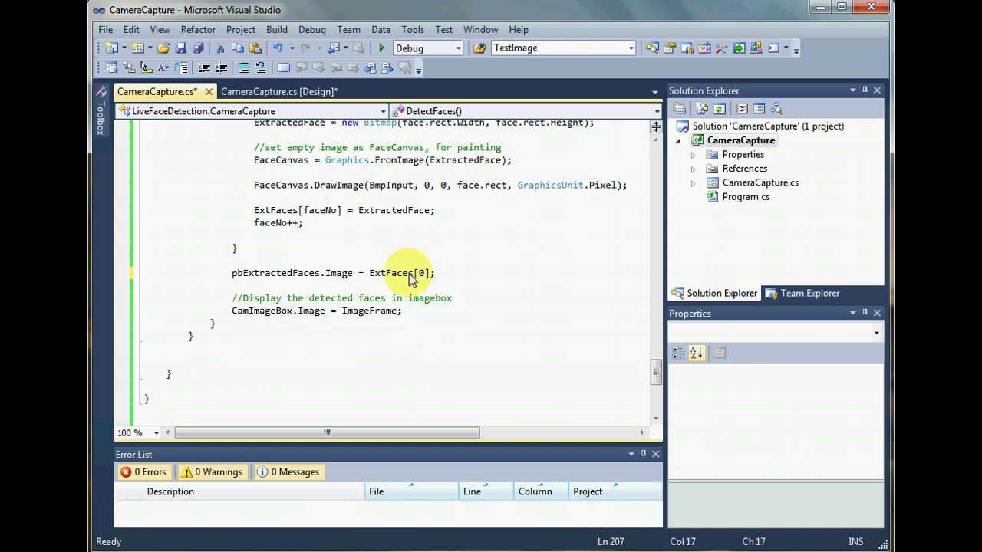
left_click(261, 92)
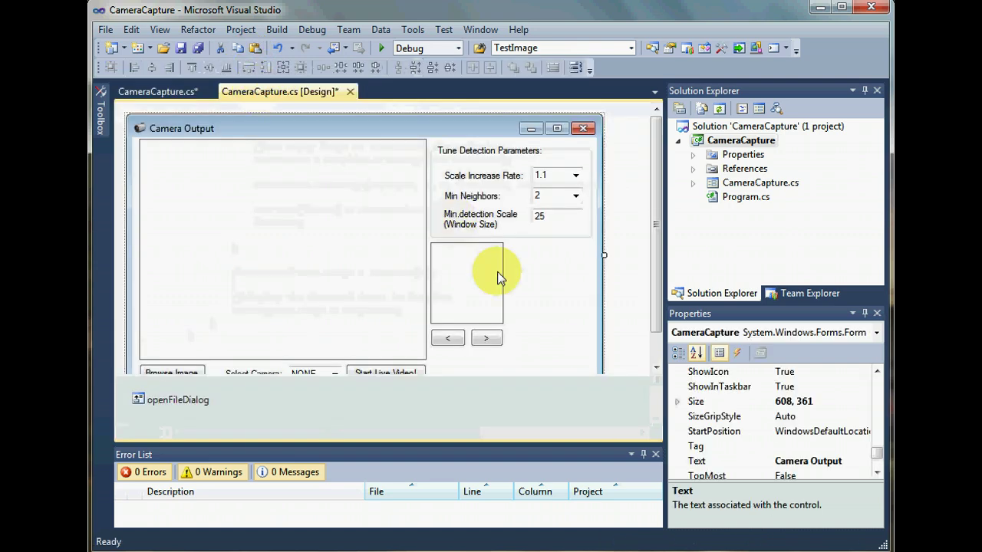
Create the > button's btnNext_Click handler containing faceNo++;.
left_click(487, 339)
double_click(487, 339)
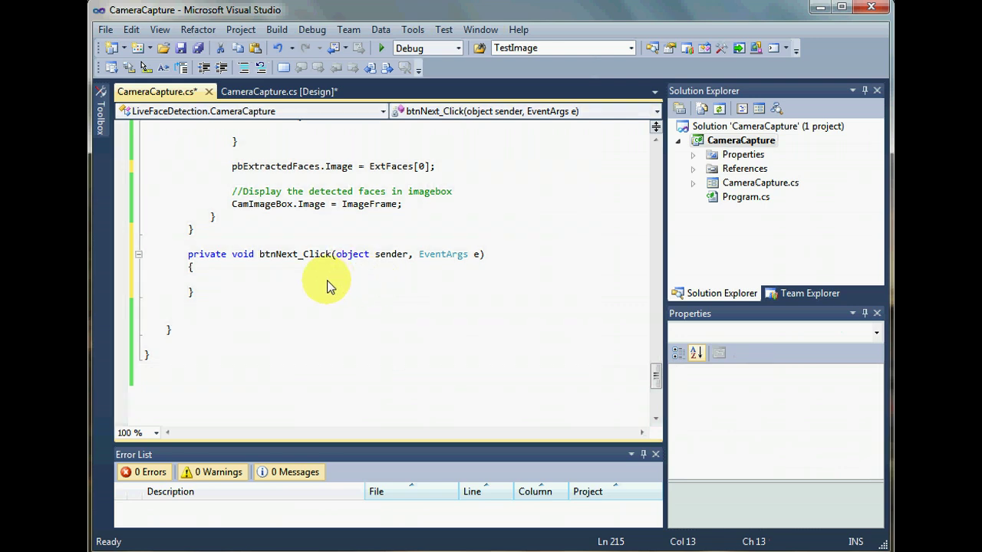
type("face")
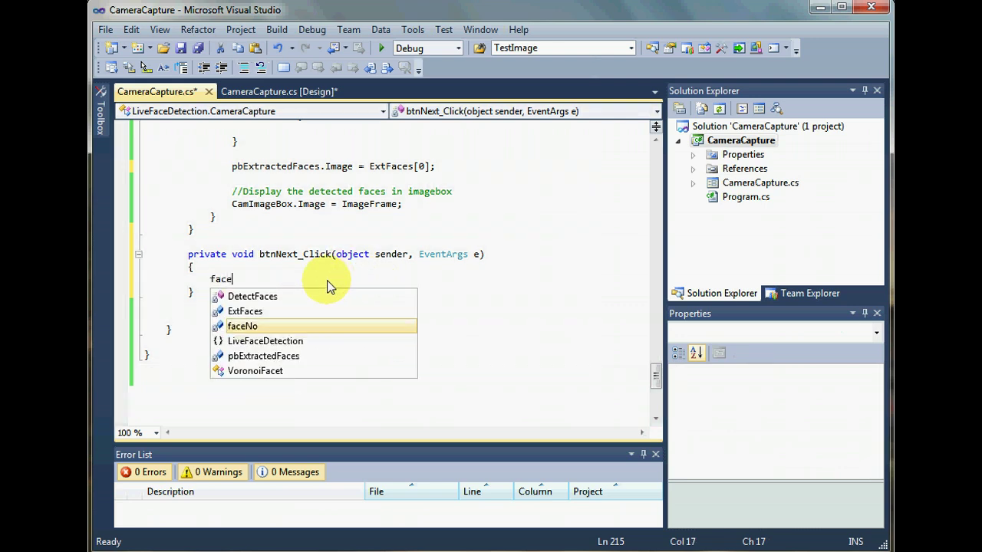
key("Tab")
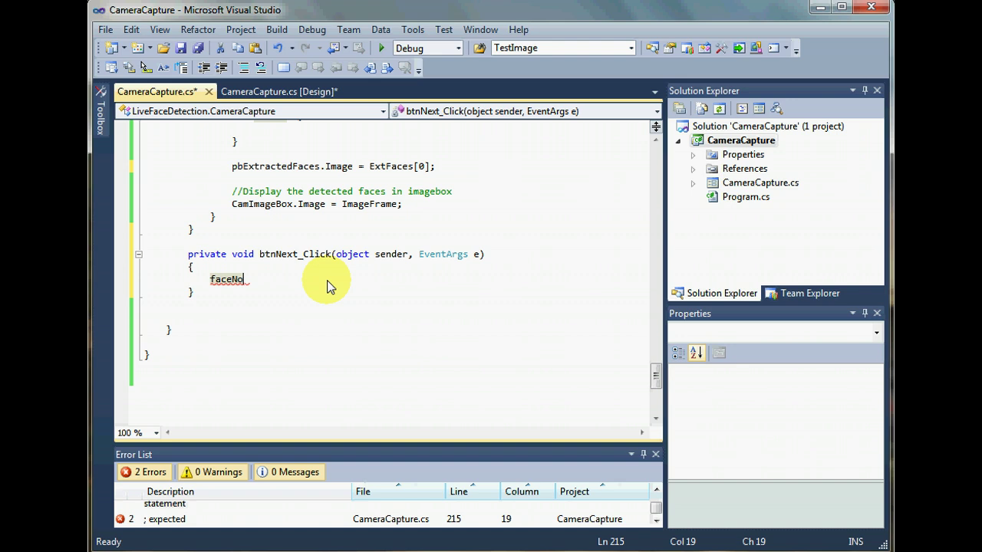
type("++;")
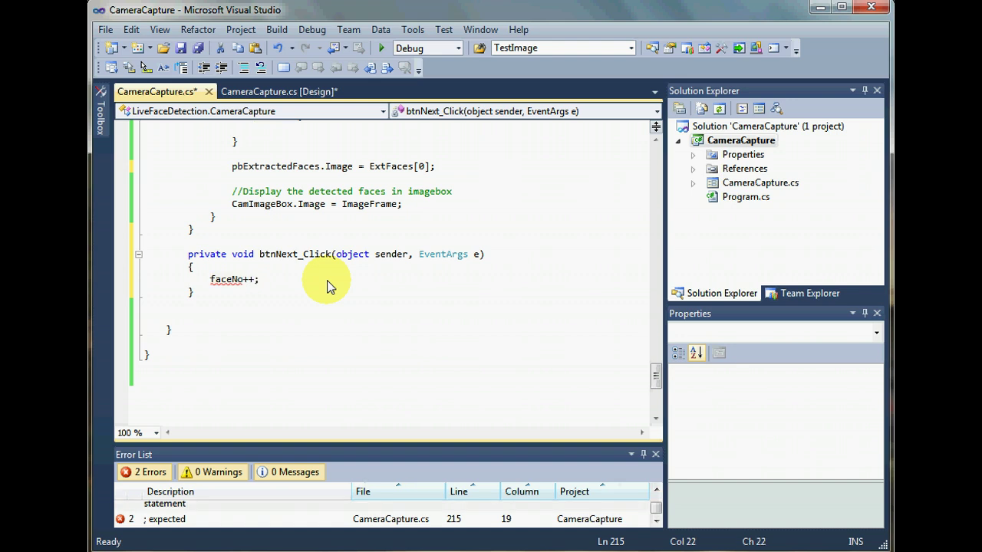
key("Return")
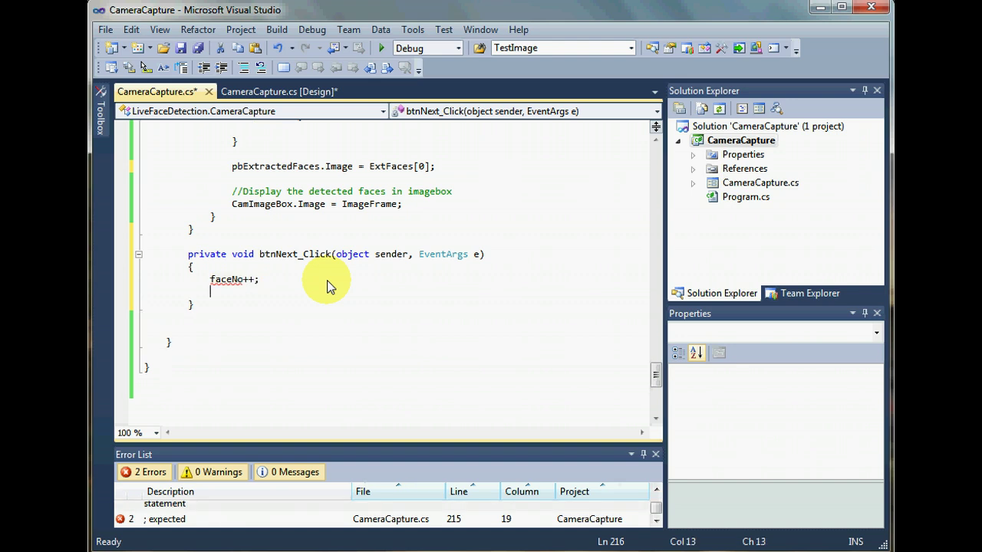
Paste the picture box line into btnNext_Click, changing ExtFaces[0] to ExtFaces[faceNo].
left_click_drag(232, 167, 437, 170)
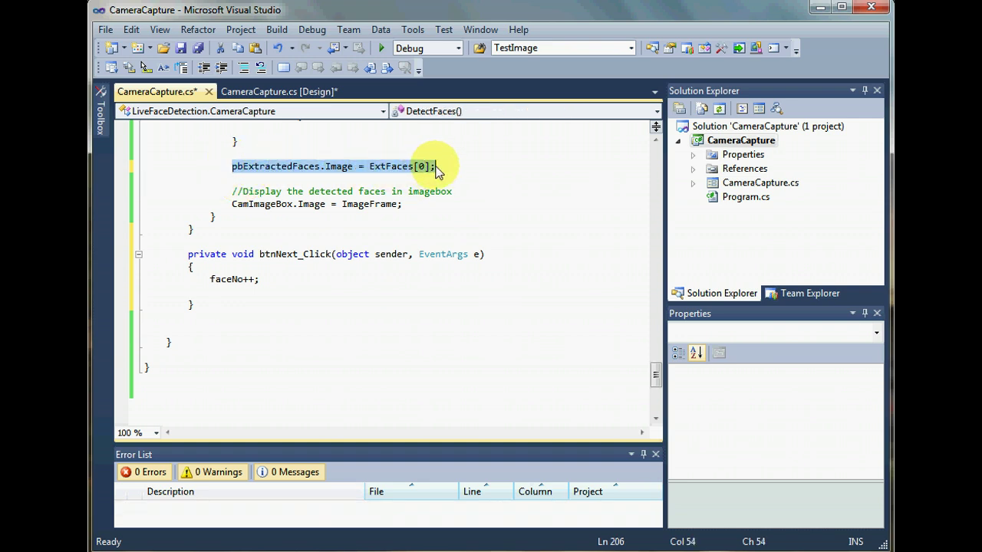
left_click(260, 292)
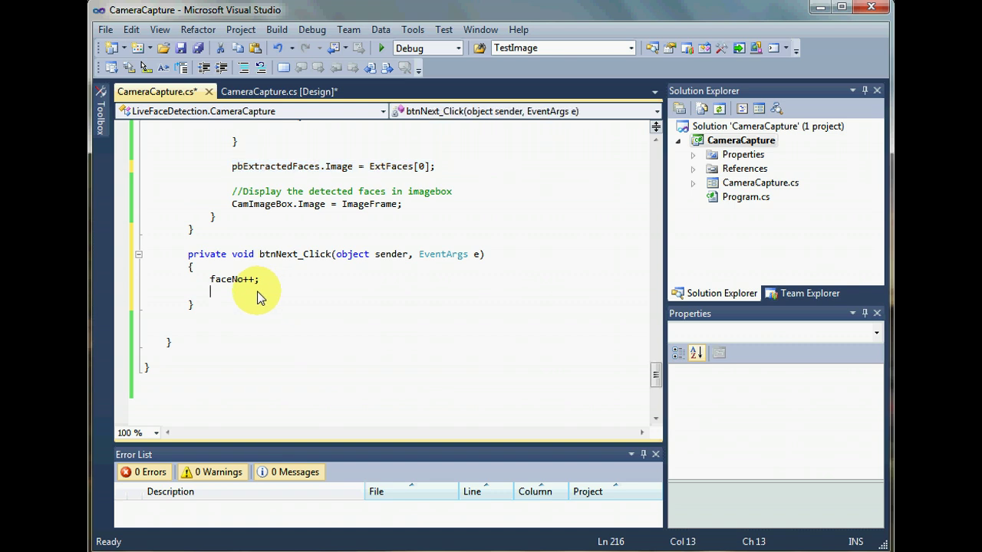
type("pbExtractedFaces.Image = ExtFaces[0];")
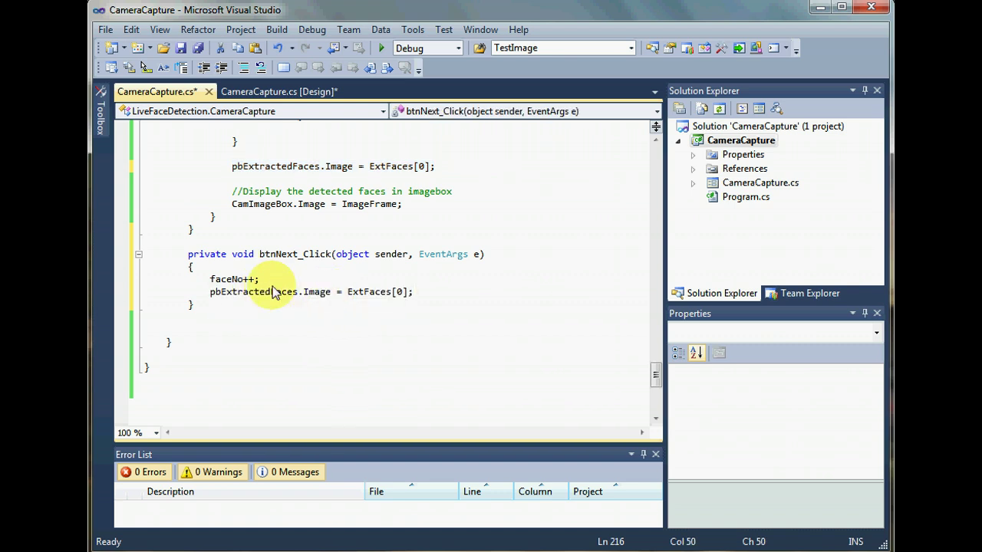
left_click(212, 280)
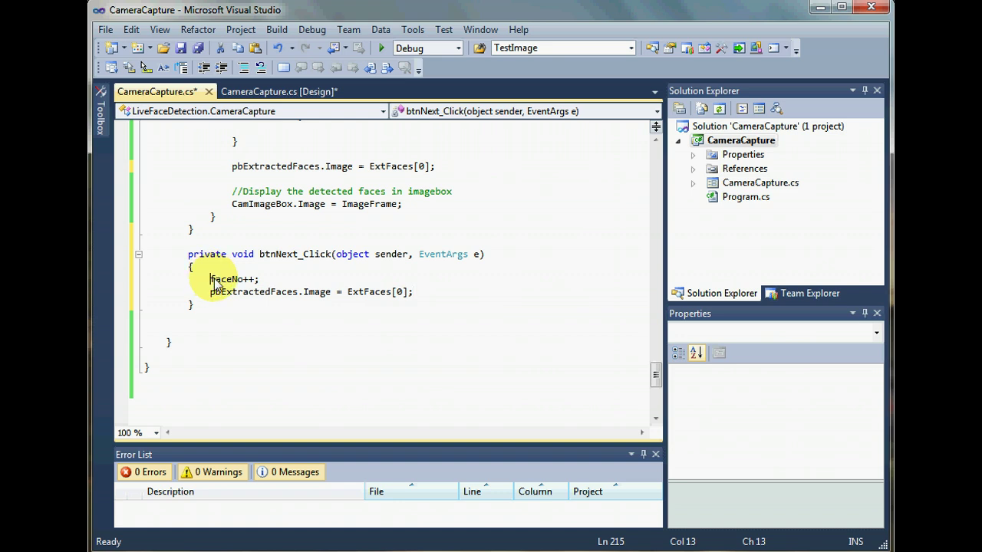
left_click_drag(211, 280, 247, 282)
key("ctrl+c")
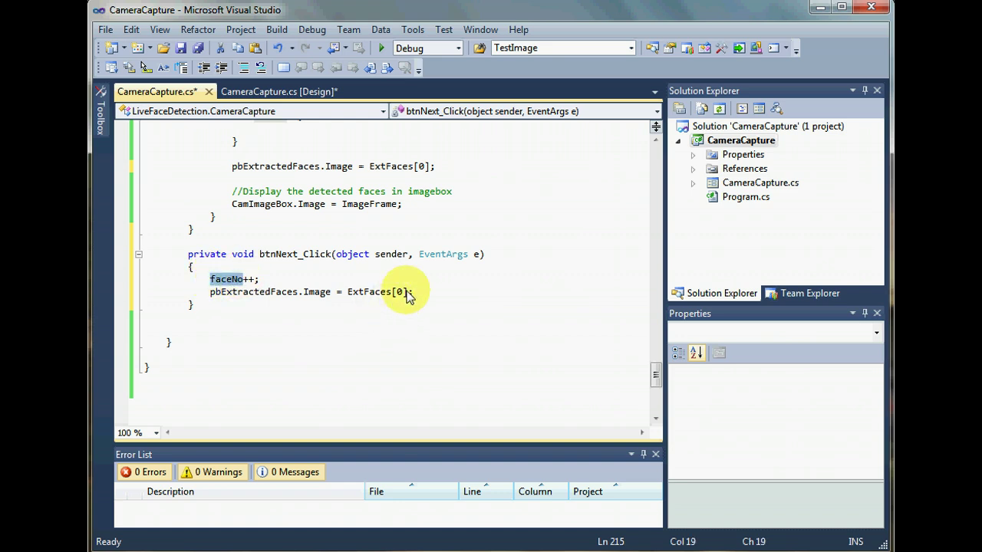
double_click(400, 292)
key("ctrl+v")
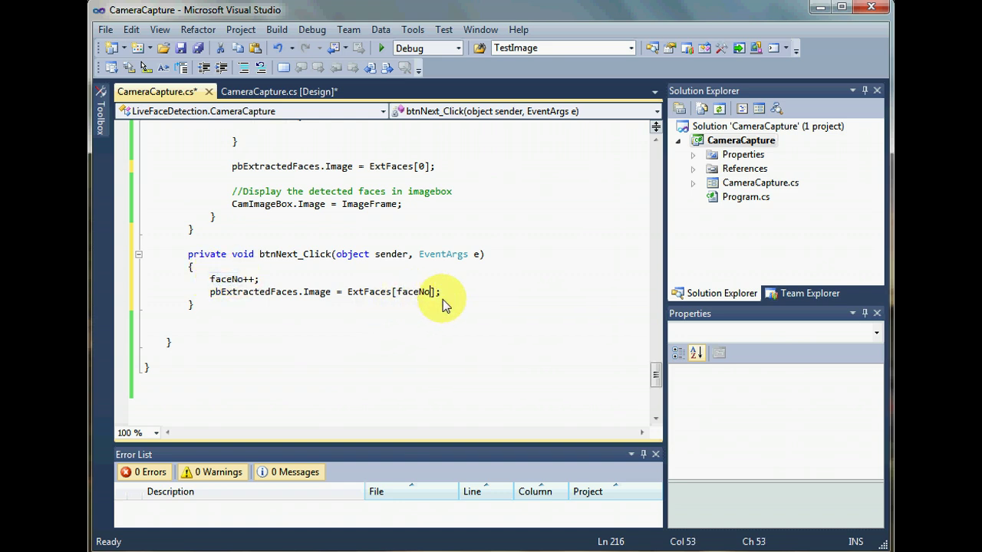
key("Down")
left_click(277, 91)
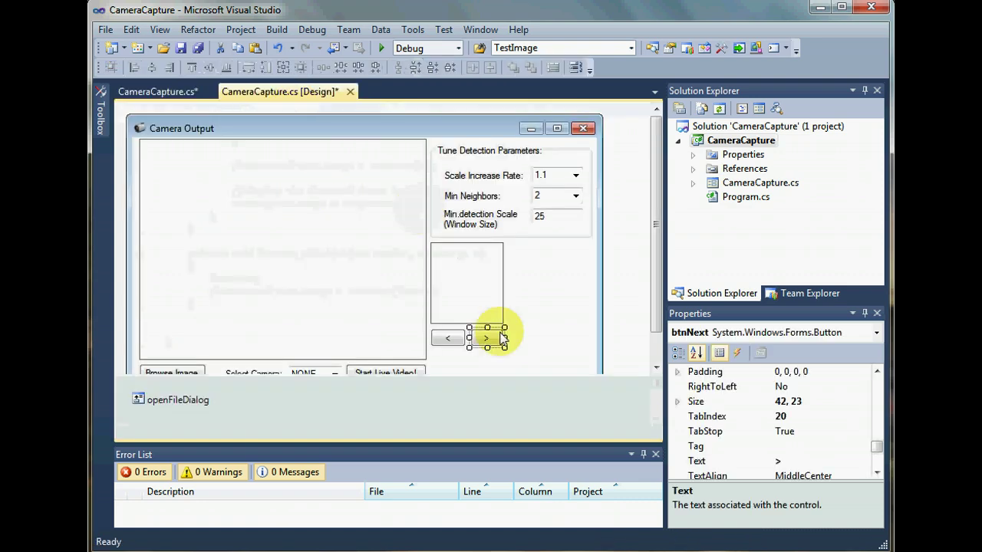
Create btnPrev_Click with btnNext_Click's two statements, changing faceNo++ to faceNo--.
double_click(445, 336)
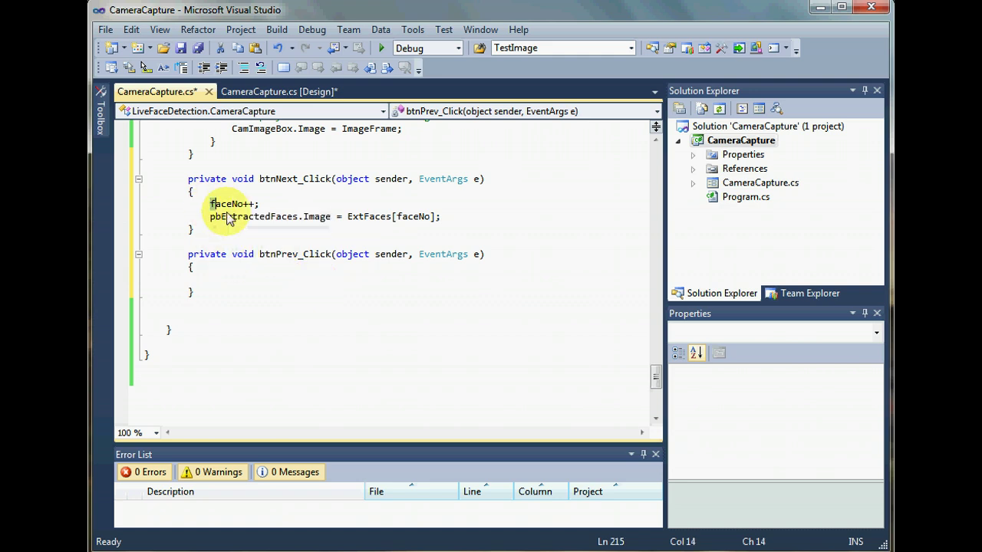
left_click_drag(210, 203, 441, 222)
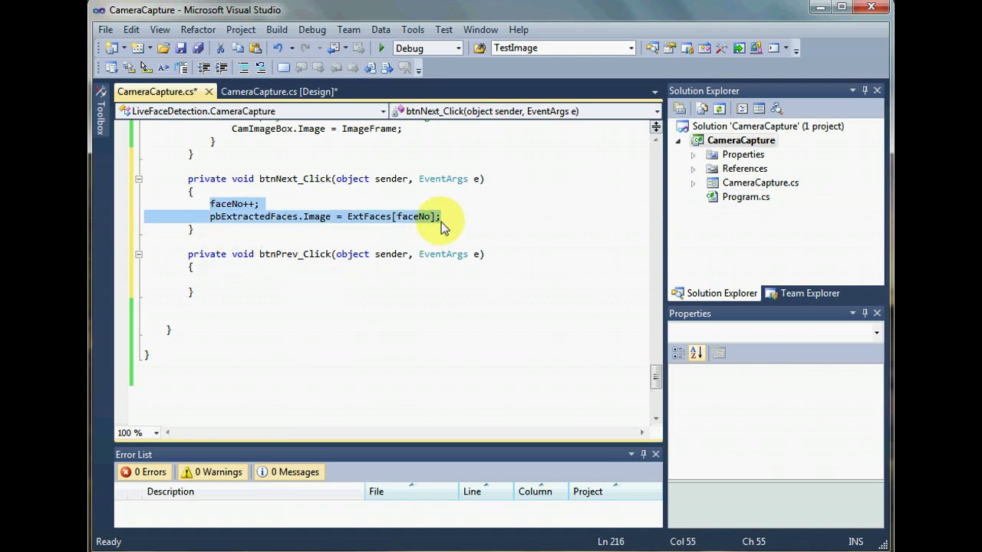
left_click(411, 288)
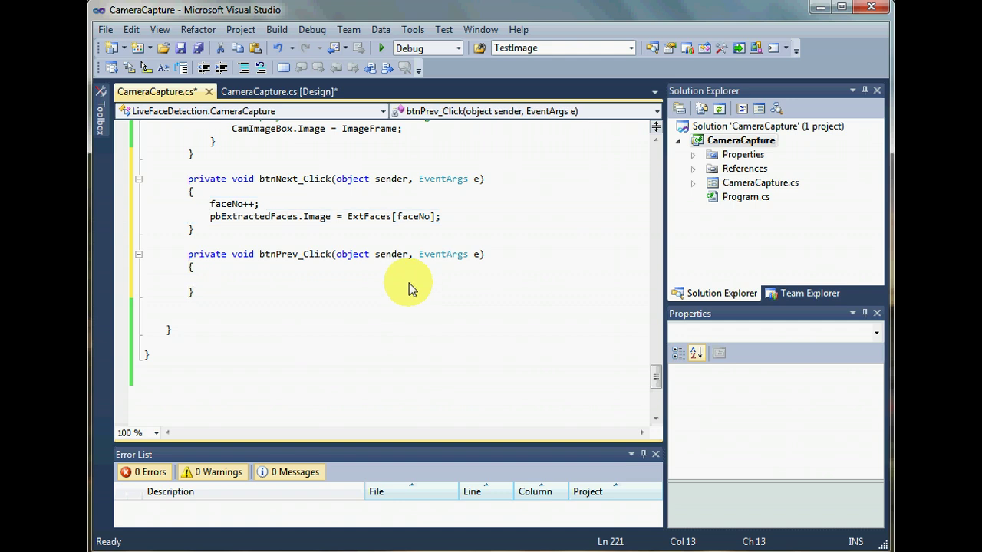
type("faceNo++;             pbExtractedFaces.Image = ExtFaces[faceNo];")
double_click(247, 279)
left_click_drag(253, 283, 255, 283)
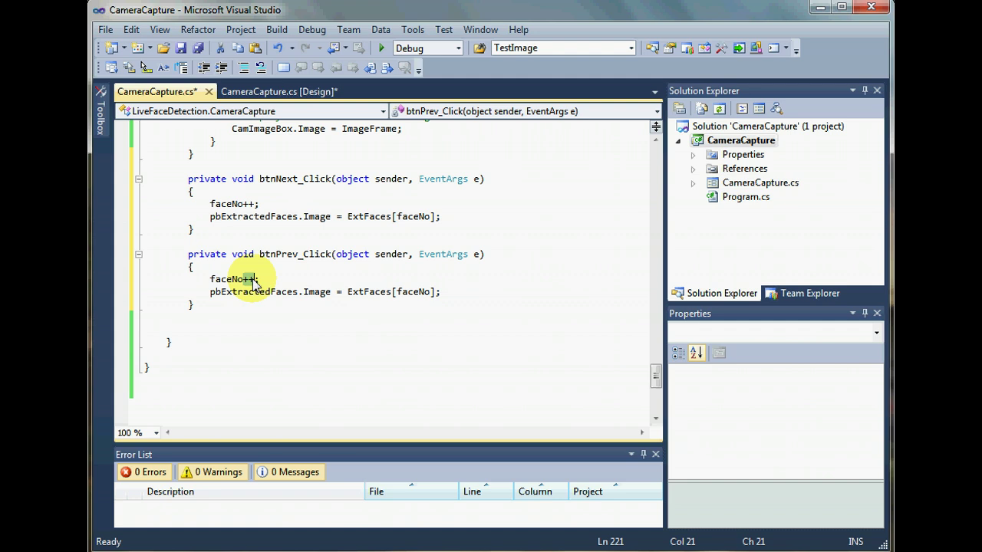
type("--")
left_click_drag(210, 279, 259, 279)
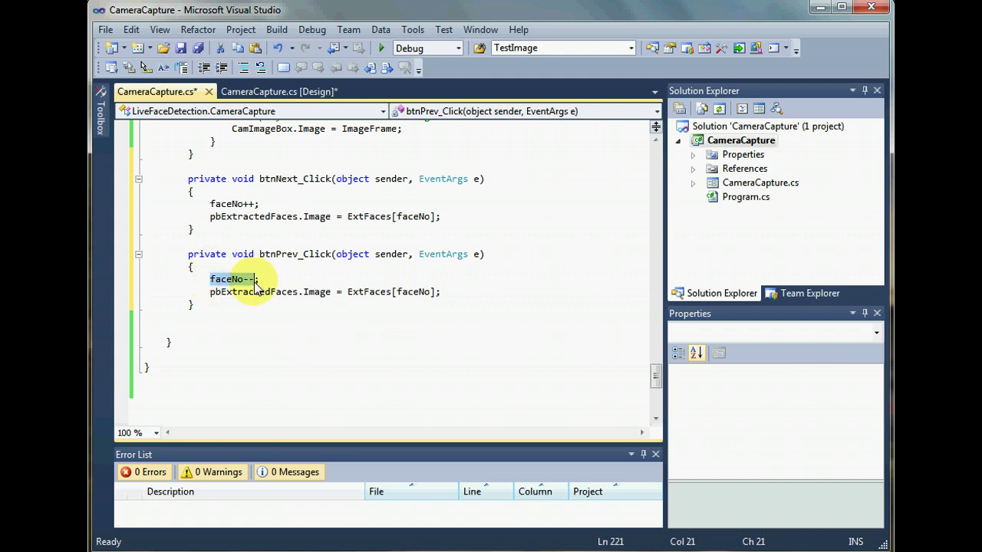